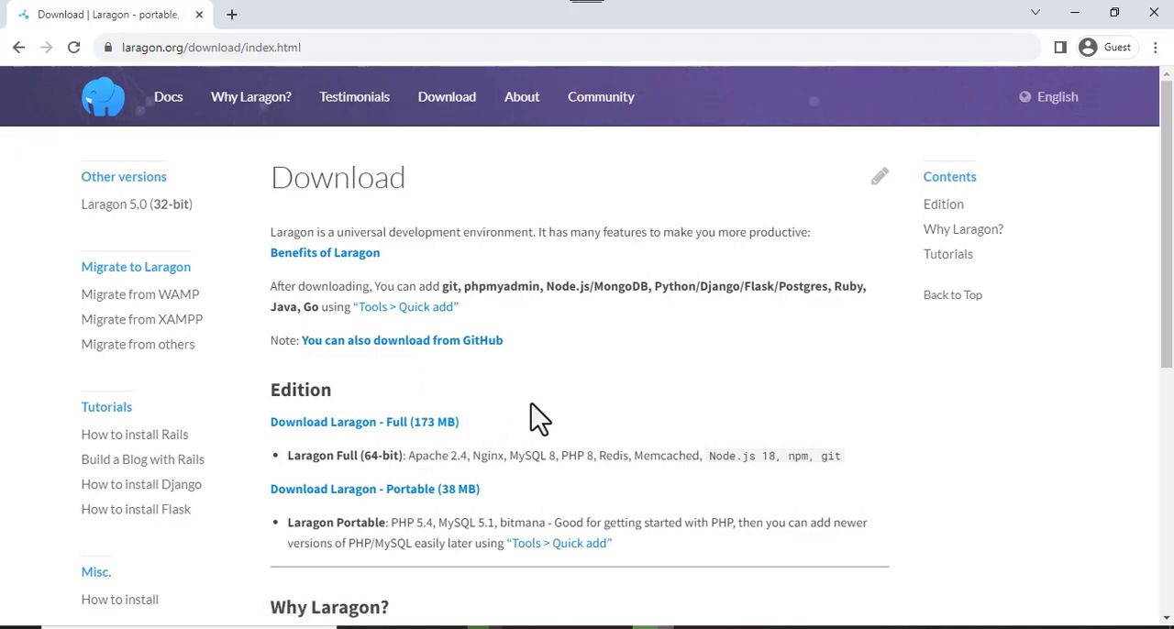
- Examine the Full and Portable editions offered on the Laragon download page and their included components
{"action": "scroll", "coordinate": [529, 419], "scroll_direction": "down", "scroll_amount": 1}
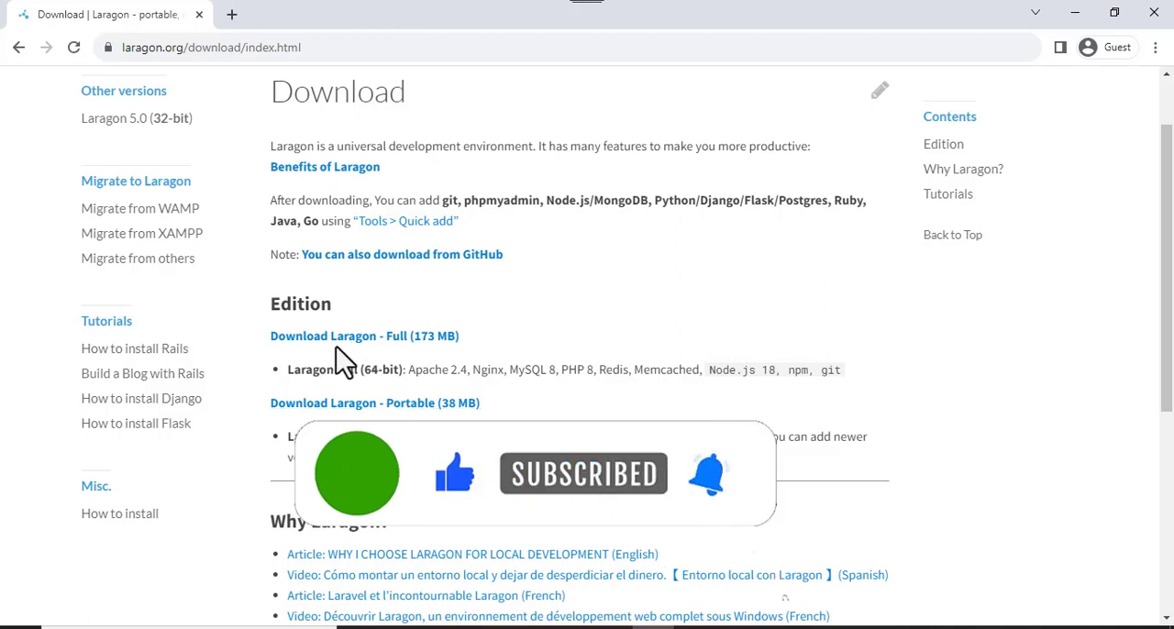
{"action": "scroll", "coordinate": [358, 363], "scroll_direction": "down", "scroll_amount": 1}
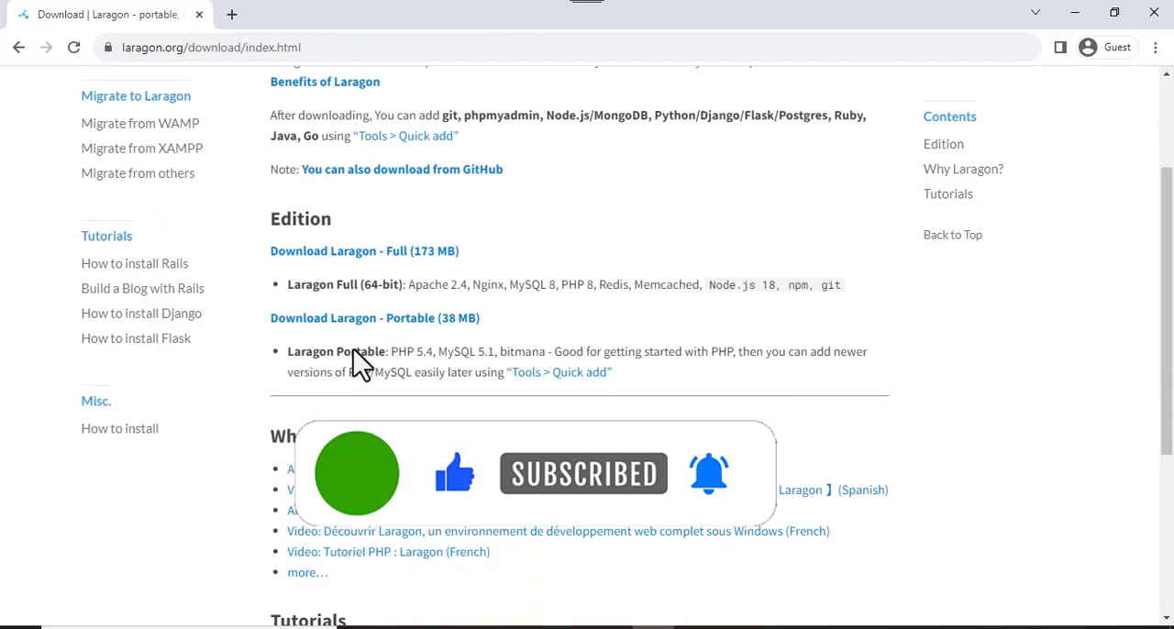
{"action": "scroll", "coordinate": [357, 362], "scroll_direction": "up", "scroll_amount": 1}
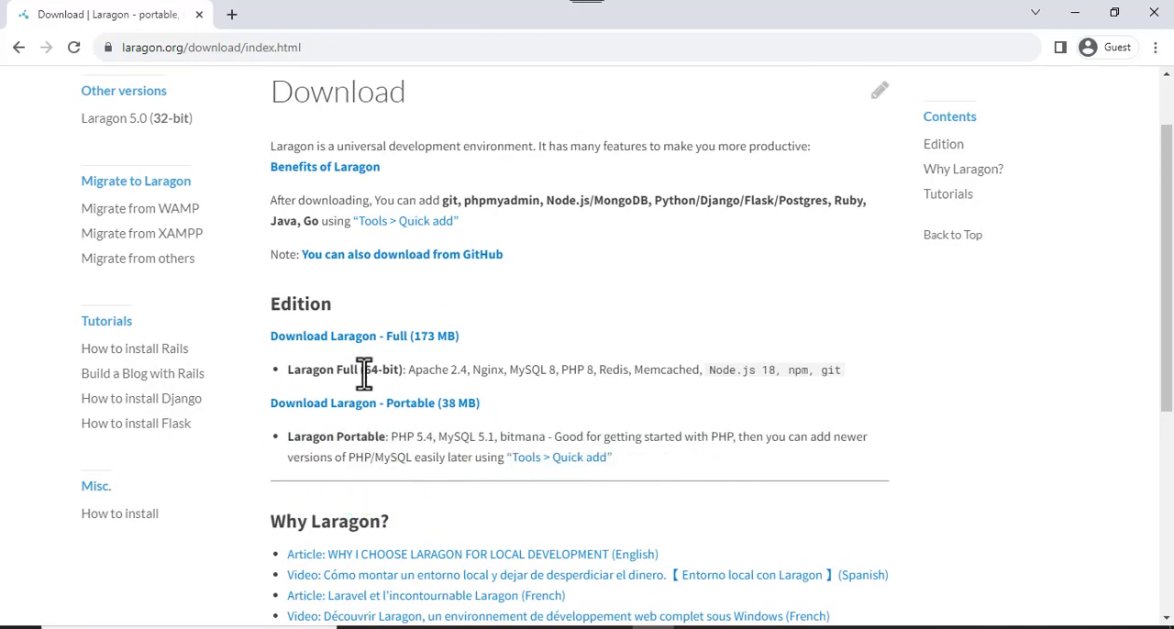
{"action": "scroll", "coordinate": [364, 374], "scroll_direction": "down", "scroll_amount": 2}
{"action": "scroll", "coordinate": [364, 373], "scroll_direction": "up", "scroll_amount": 1}
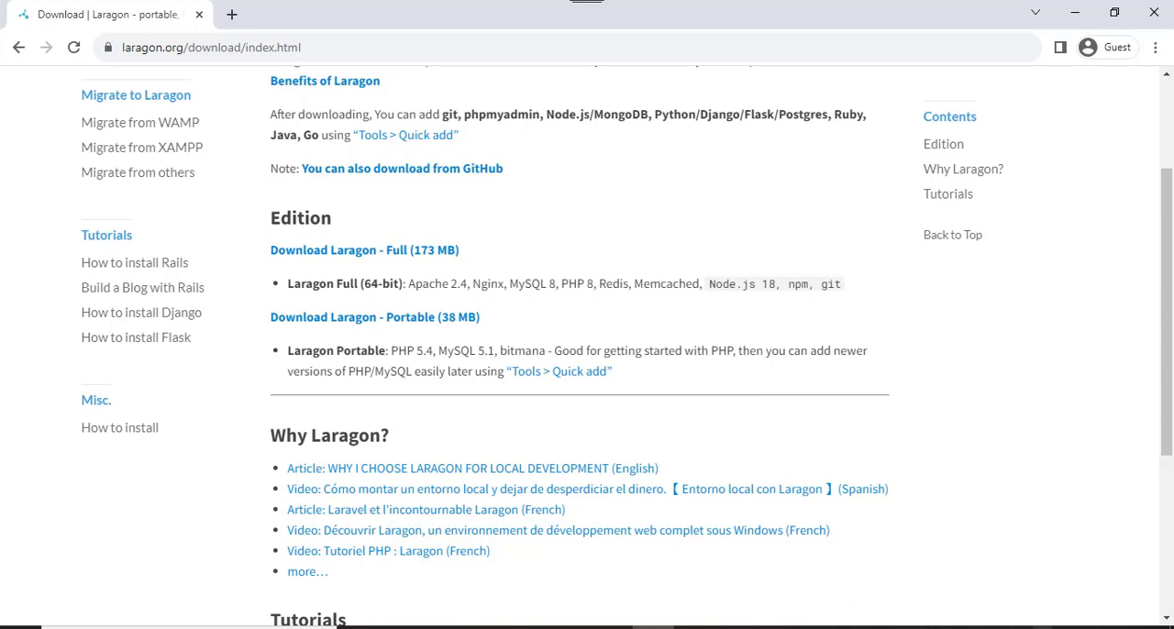
- Switch to File Explorer and launch the laragon-wamp installer from New folder in Downloads, continuing to the destination choice
{"action": "mouse_move", "coordinate": [449, 627]}
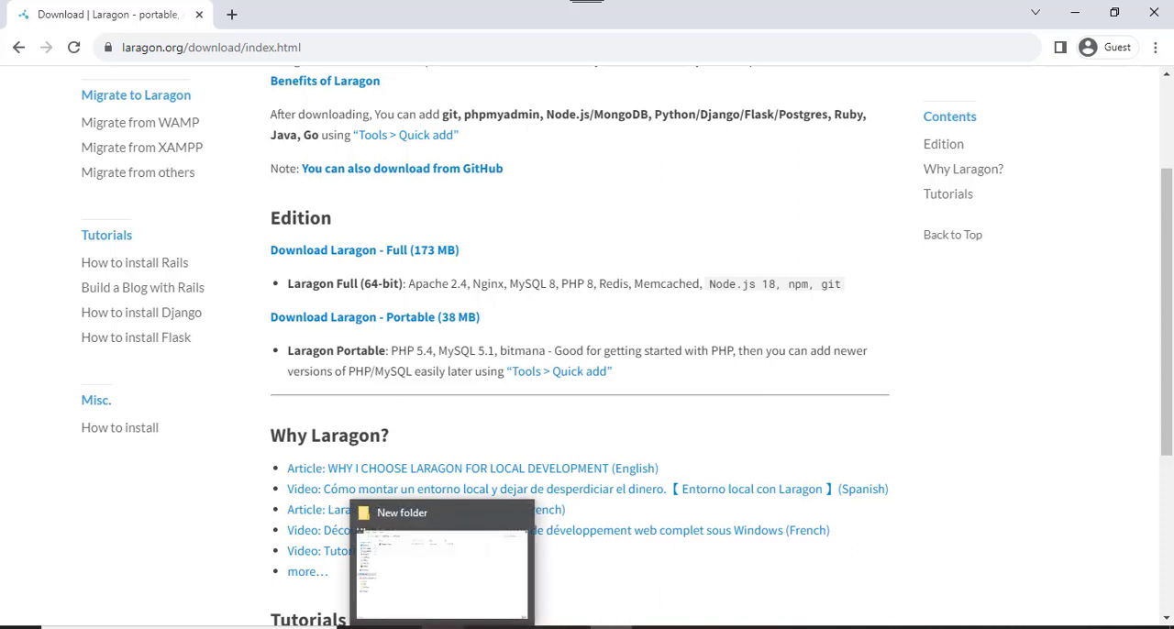
{"action": "left_click", "coordinate": [450, 592]}
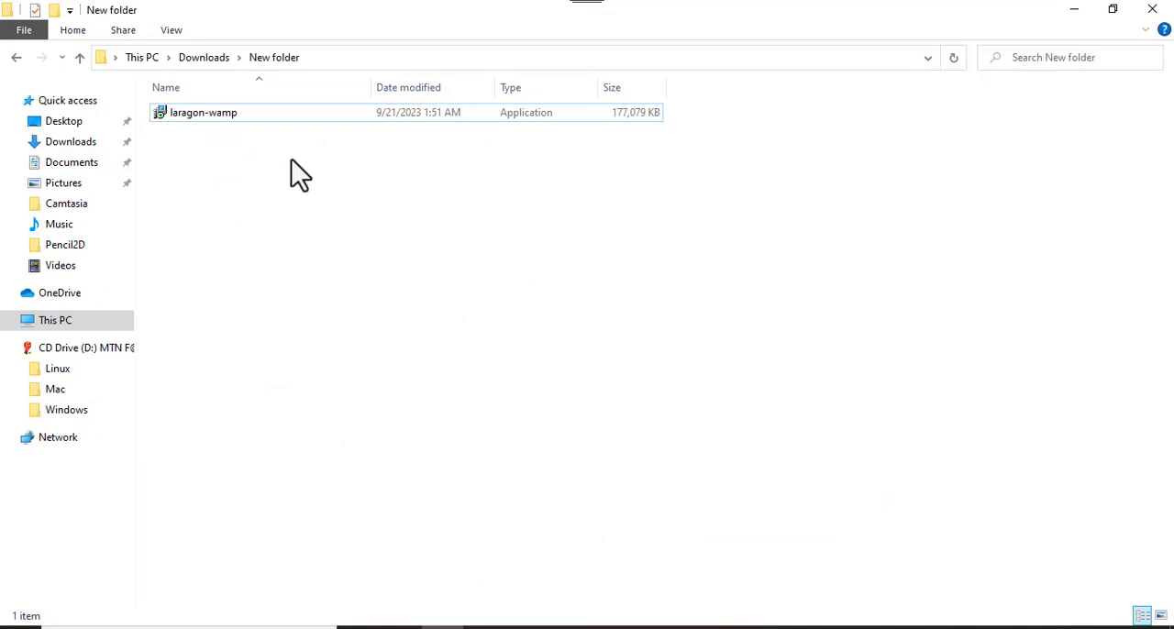
{"action": "left_click", "coordinate": [241, 117]}
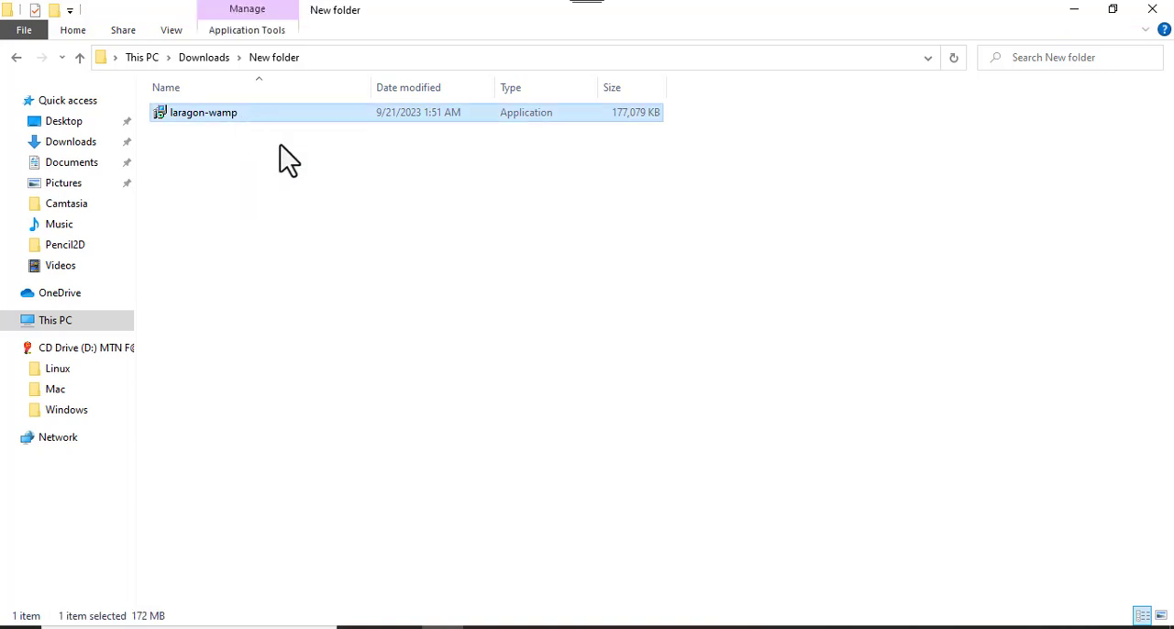
{"action": "double_click", "coordinate": [240, 117]}
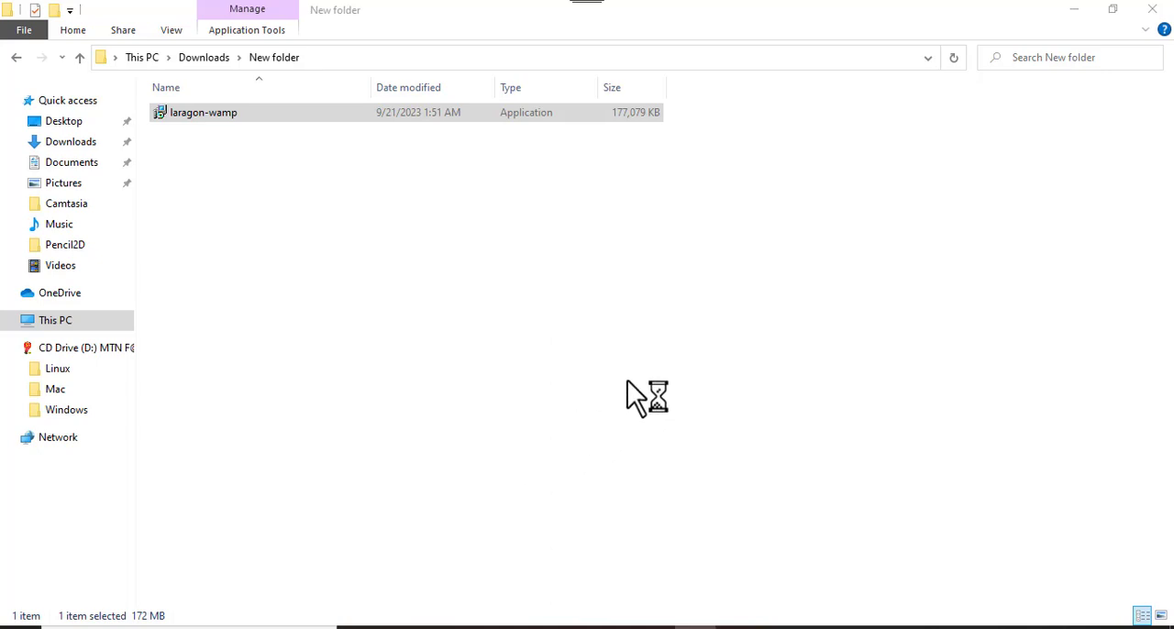
{"action": "left_click", "coordinate": [604, 365]}
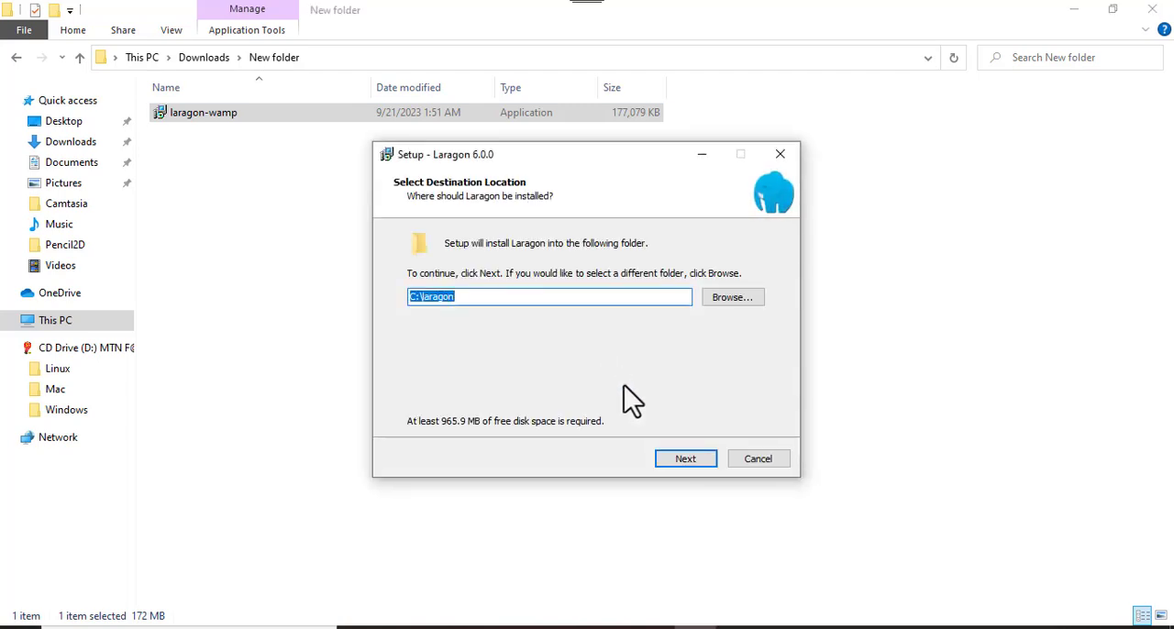
- Install Laragon 6.0.0 to C:\laragon without running it when Windows starts, and finish setup with Run Laragon enabled
{"action": "left_click", "coordinate": [678, 459]}
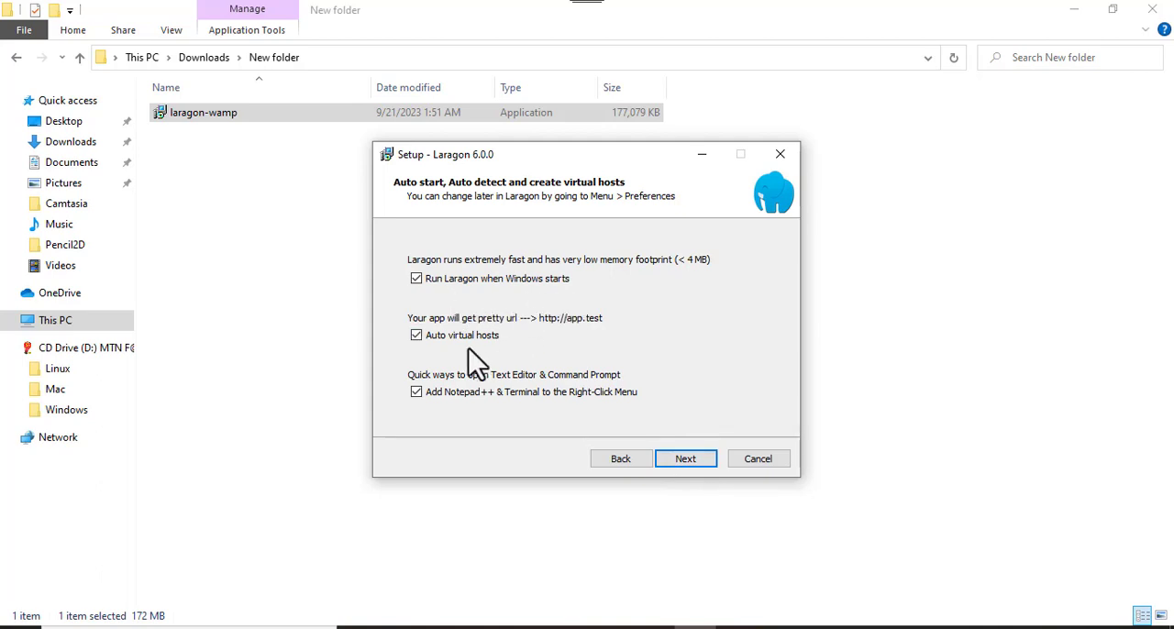
{"action": "left_click", "coordinate": [415, 279]}
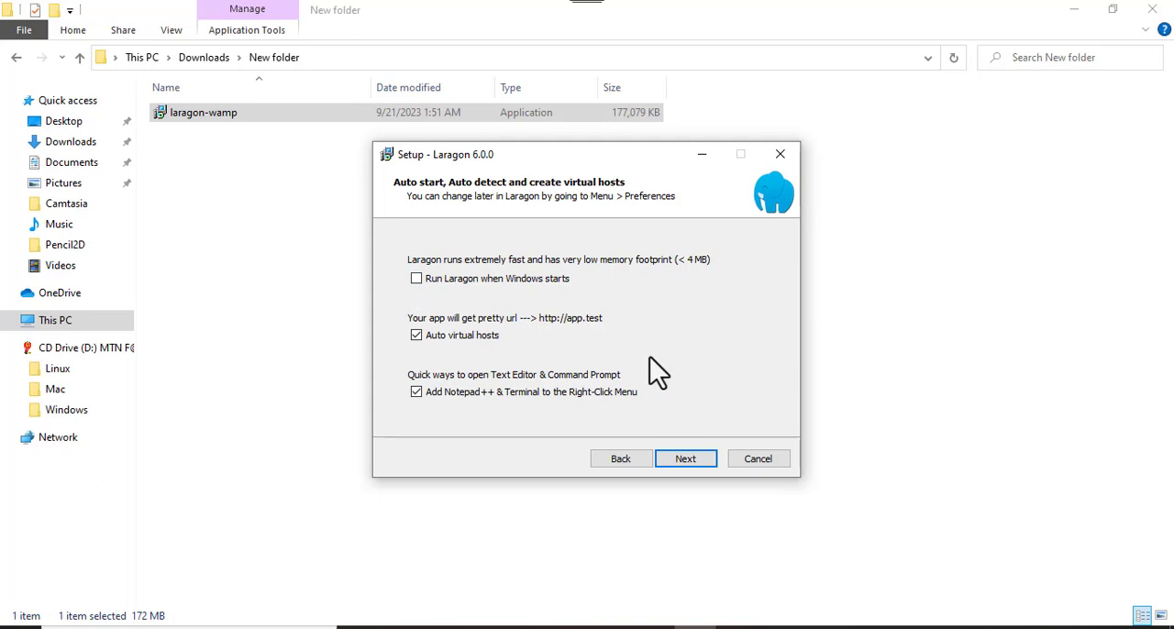
{"action": "left_click", "coordinate": [688, 459]}
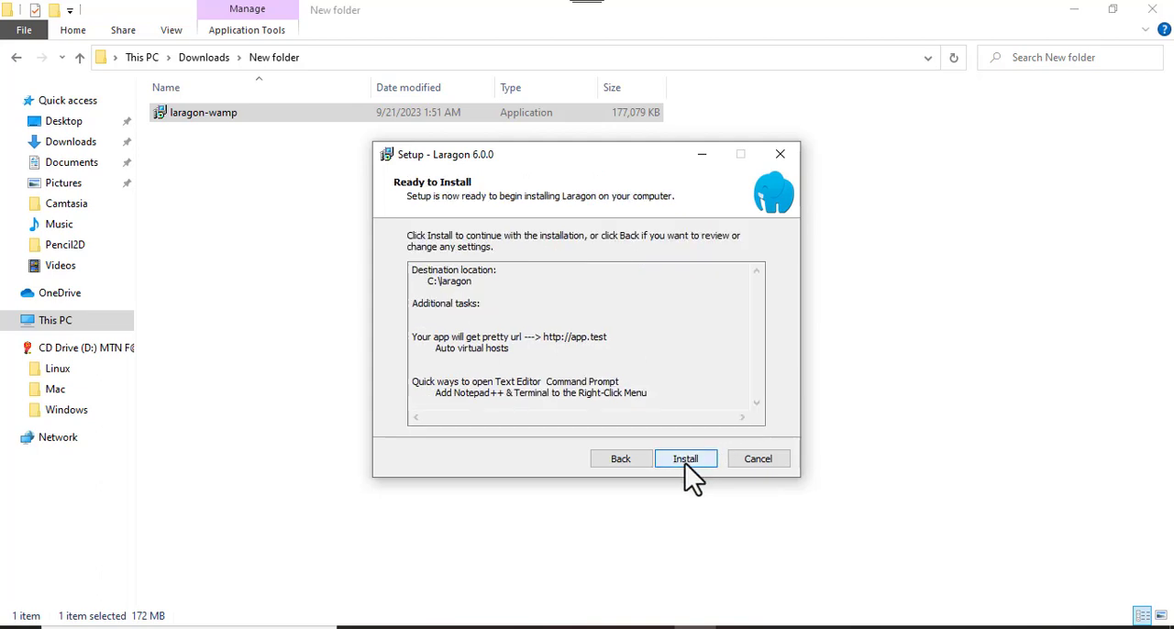
{"action": "left_click", "coordinate": [685, 460]}
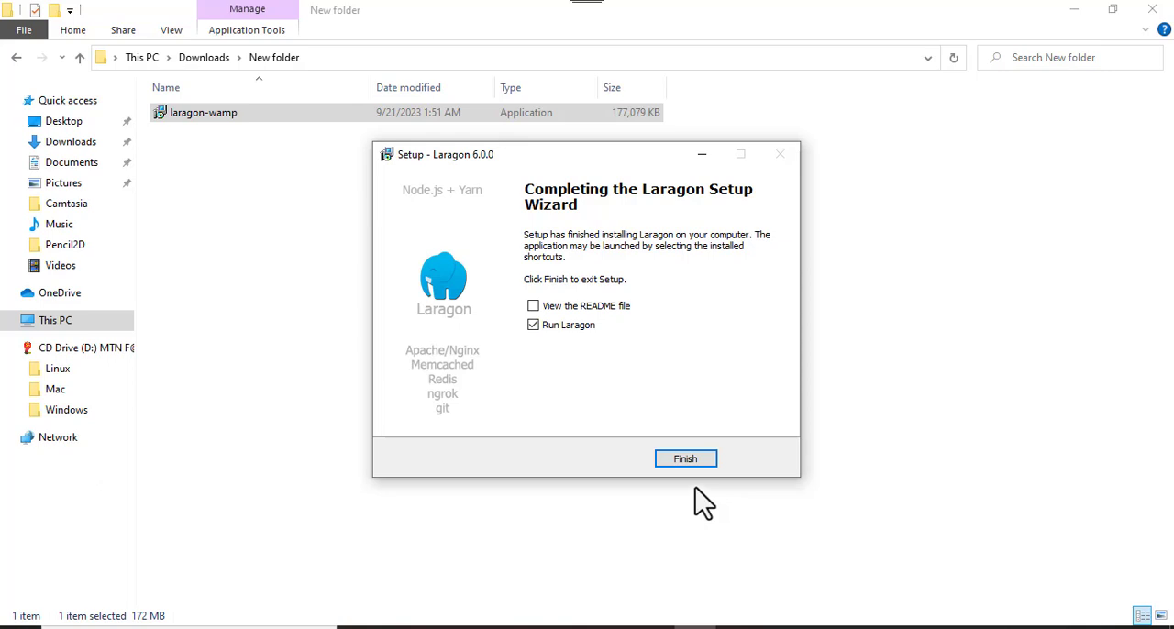
{"action": "left_click", "coordinate": [686, 459]}
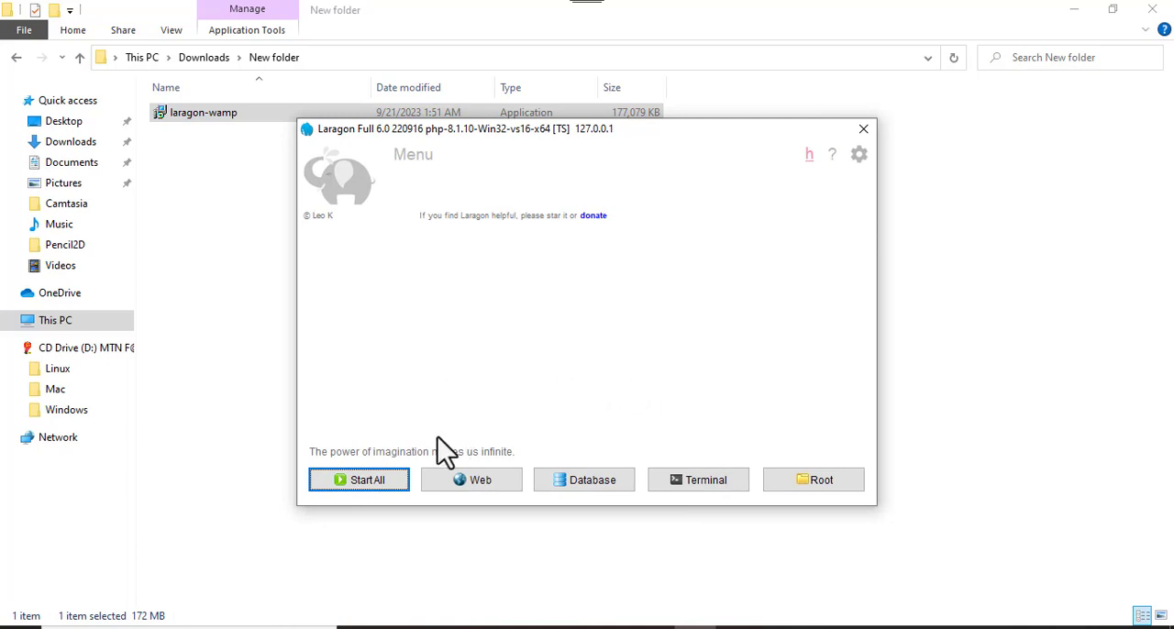
- Start all Laragon services and allow Apache HTTP Server and mysqld through the firewall on public networks
{"action": "left_click", "coordinate": [366, 480]}
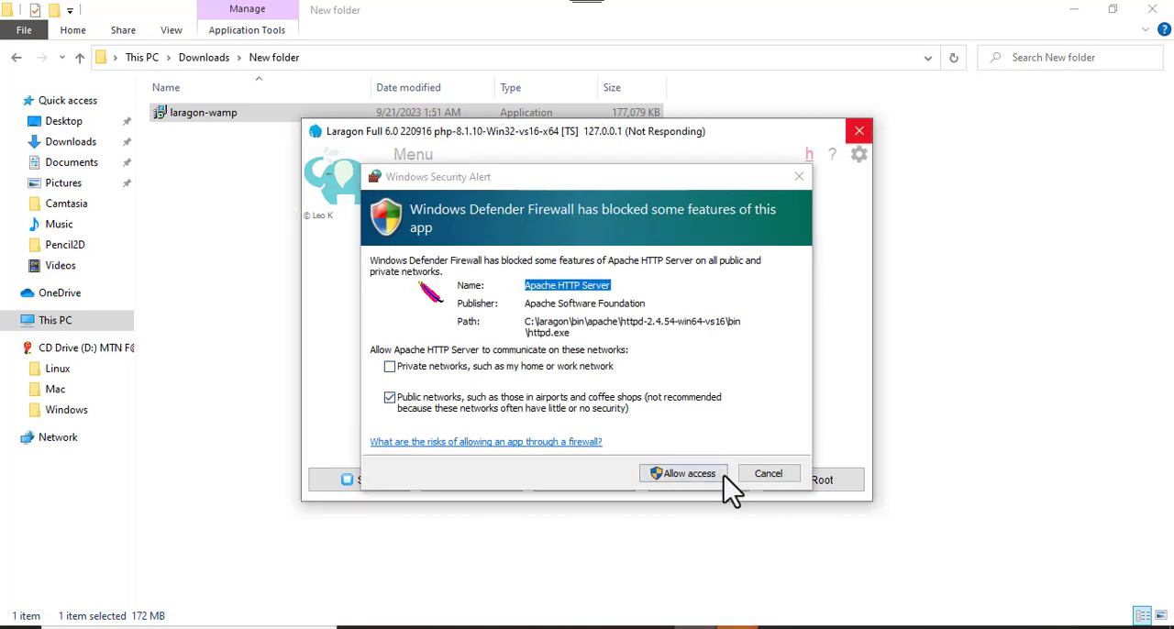
{"action": "left_click", "coordinate": [682, 471]}
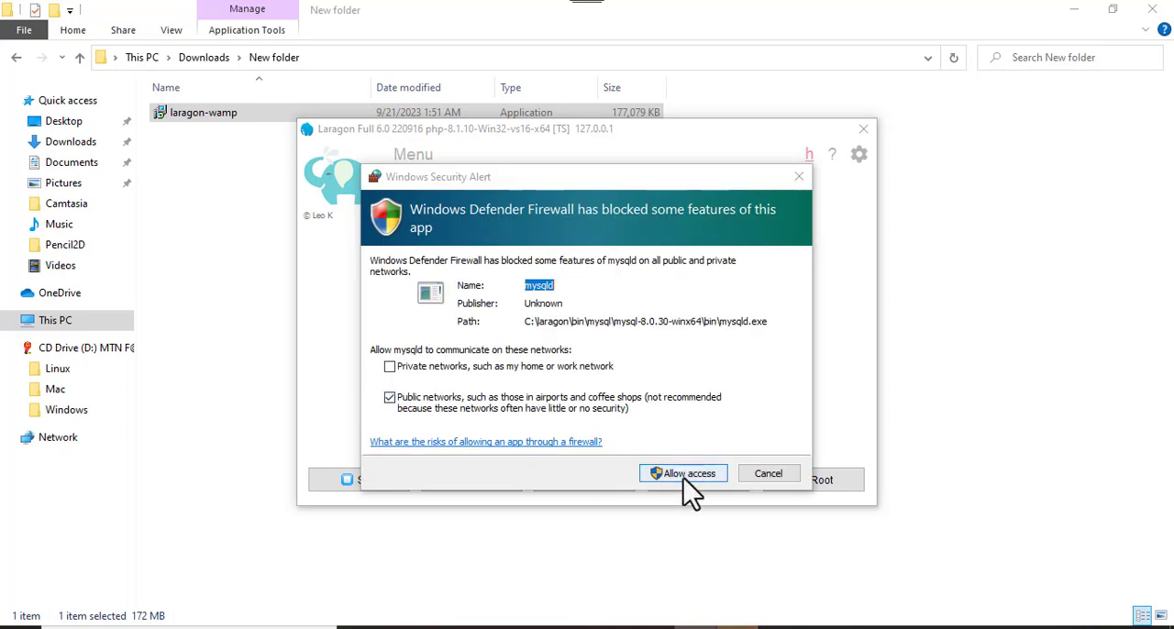
{"action": "left_click", "coordinate": [683, 477]}
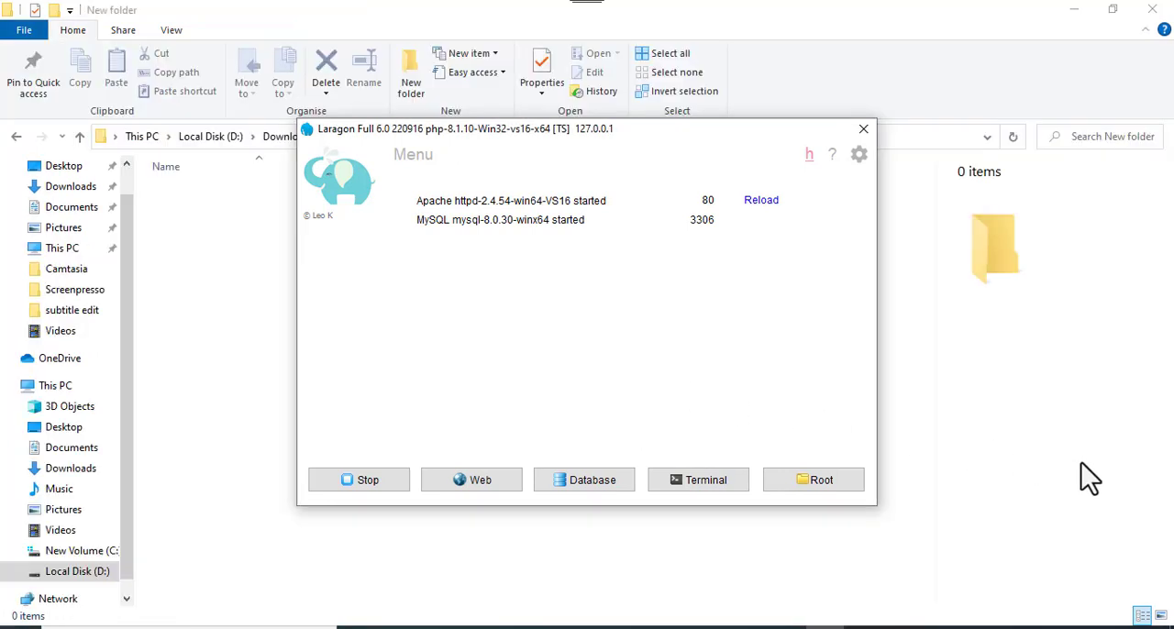
- Create a WordPress quick app with the project name test
{"action": "left_click", "coordinate": [415, 158]}
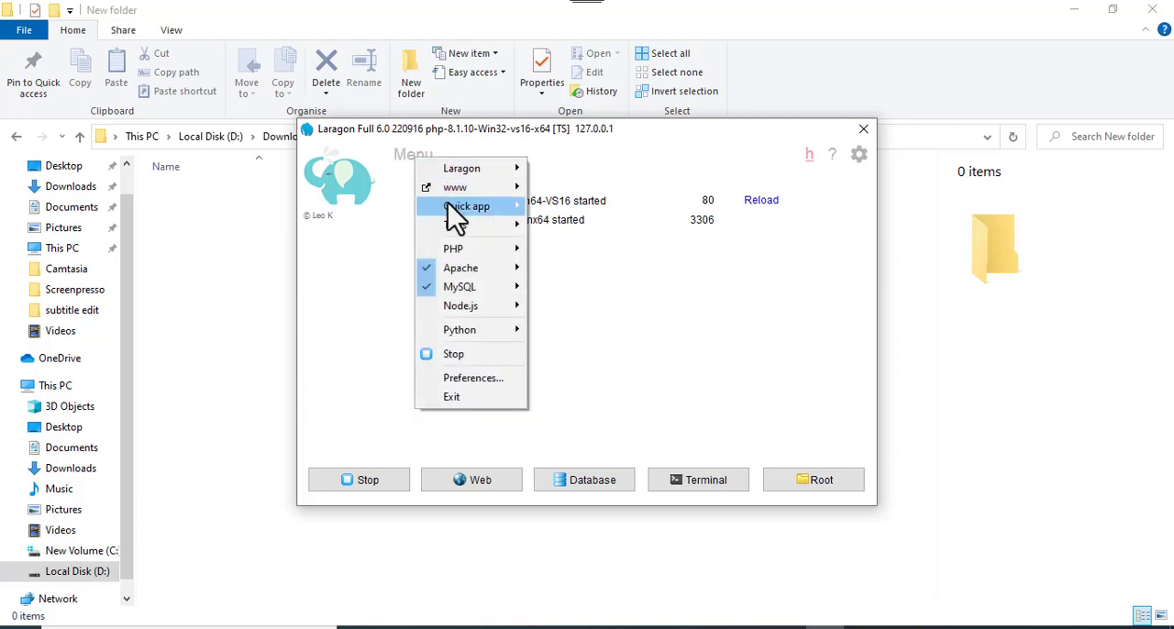
{"action": "mouse_move", "coordinate": [459, 220]}
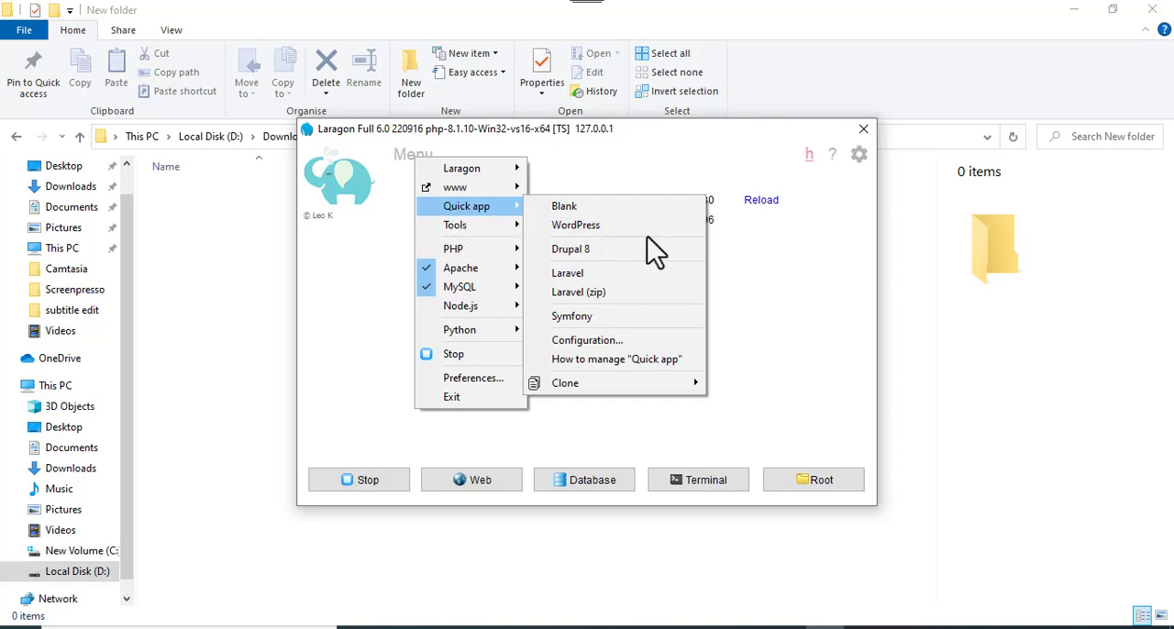
{"action": "left_click", "coordinate": [618, 229]}
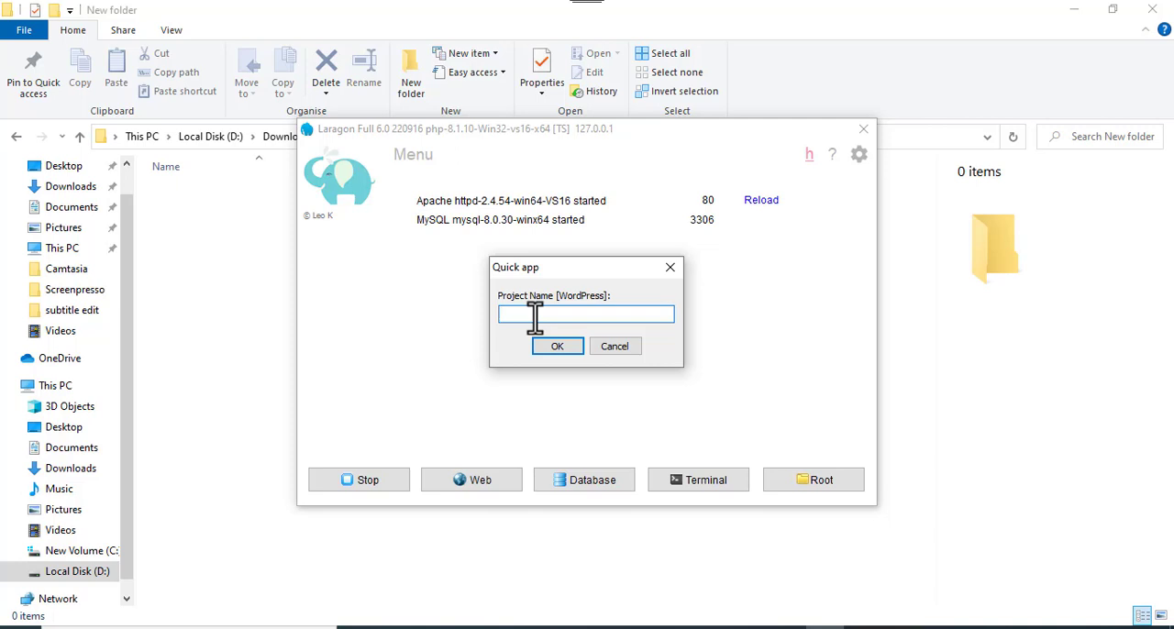
{"action": "type", "text": "test"}
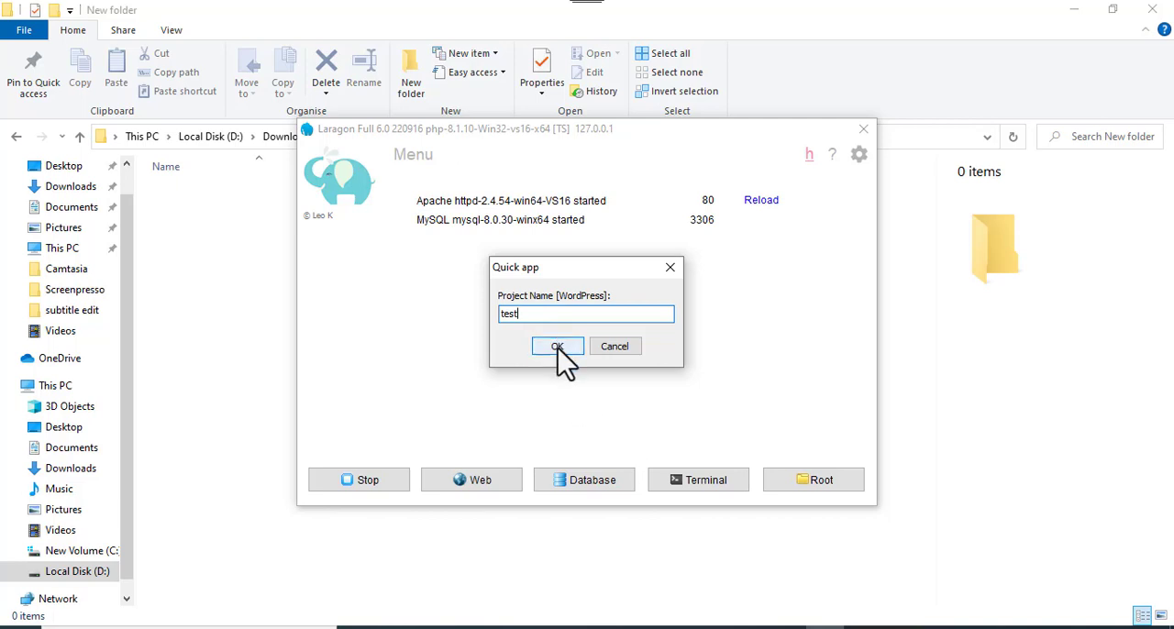
{"action": "left_click", "coordinate": [557, 347]}
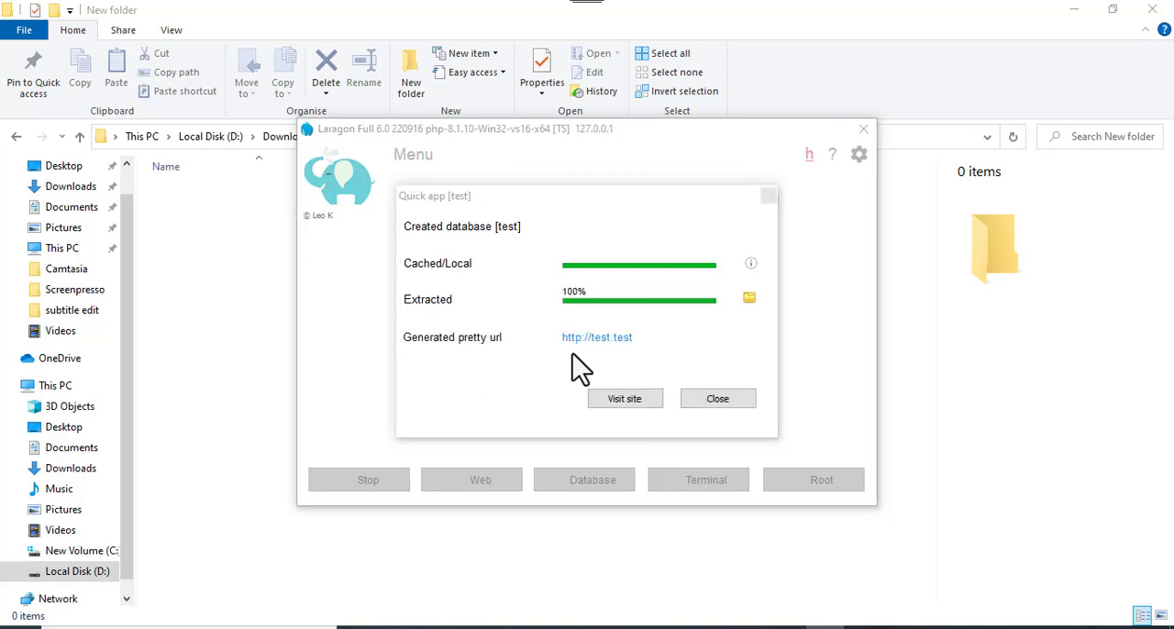
- Visit the new test.test site from the quick app dialog and maximize the browser window
{"action": "left_click", "coordinate": [625, 399]}
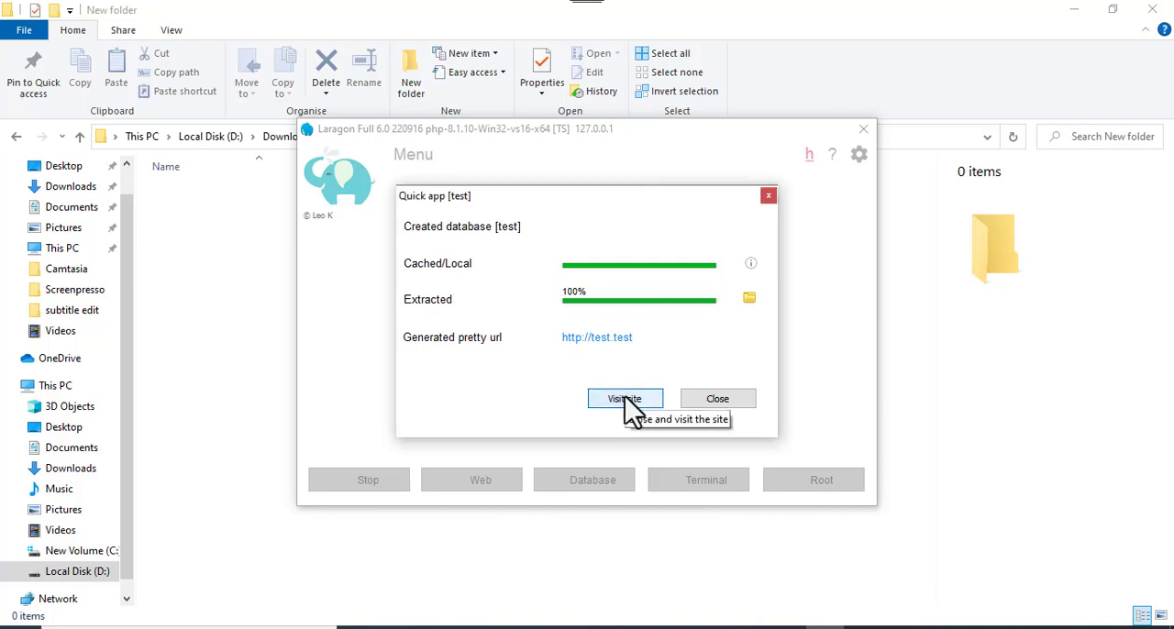
{"action": "left_click", "coordinate": [624, 398]}
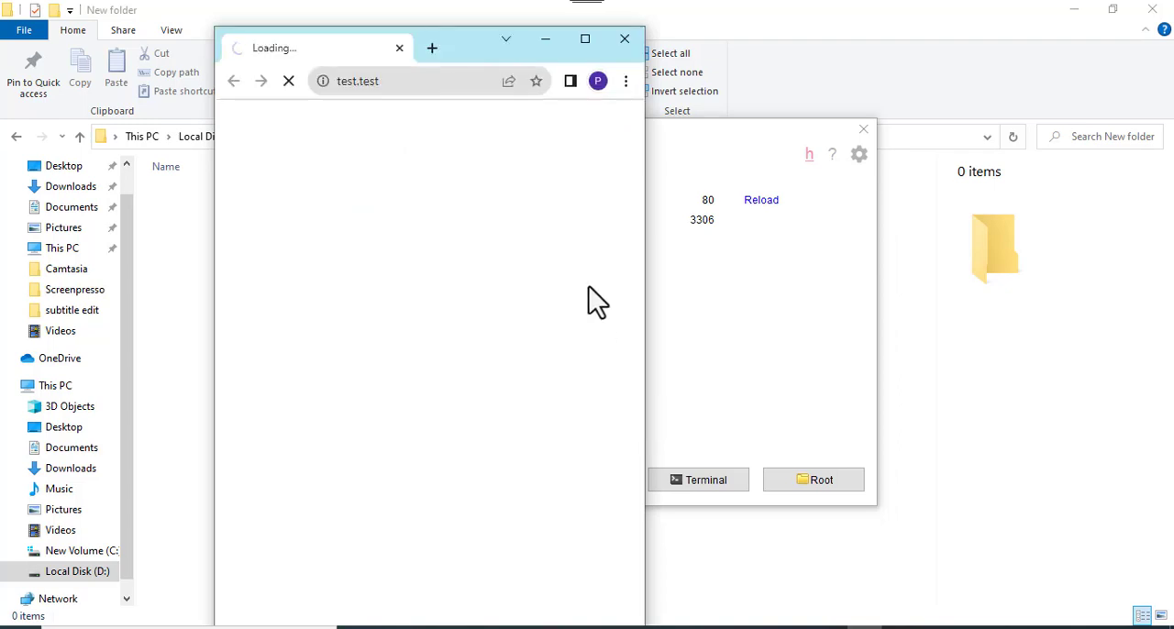
{"action": "left_click", "coordinate": [587, 38]}
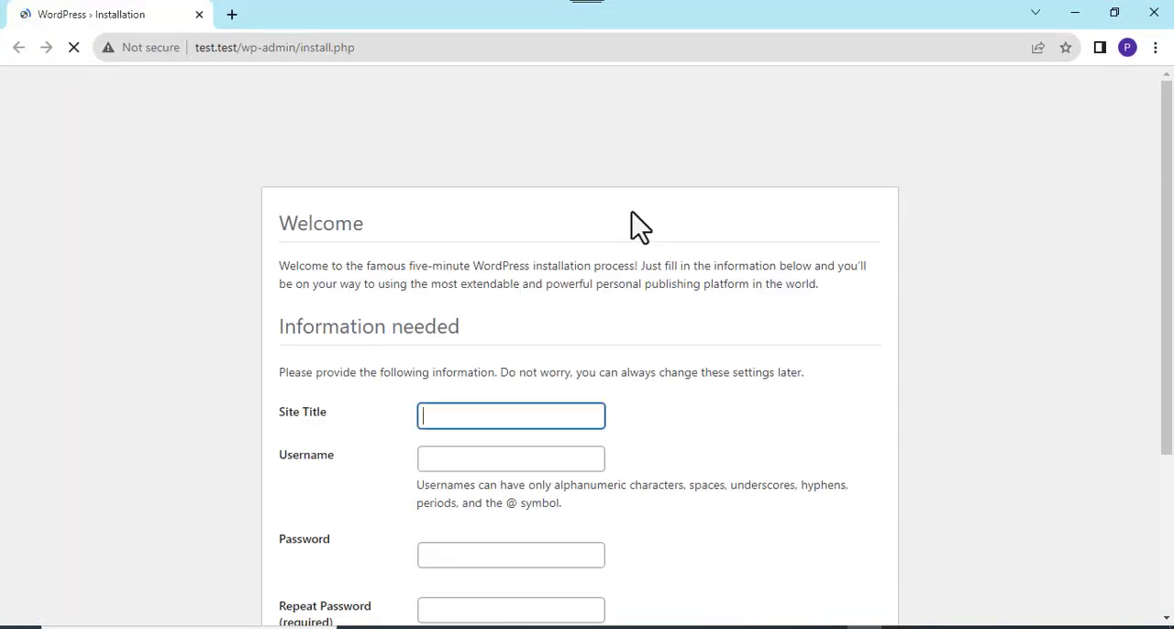
- Fill in the WordPress installation form with the site title test and the username admintest
{"action": "left_click", "coordinate": [1167, 620]}
{"action": "scroll", "coordinate": [1167, 620], "scroll_direction": "down", "scroll_amount": 2}
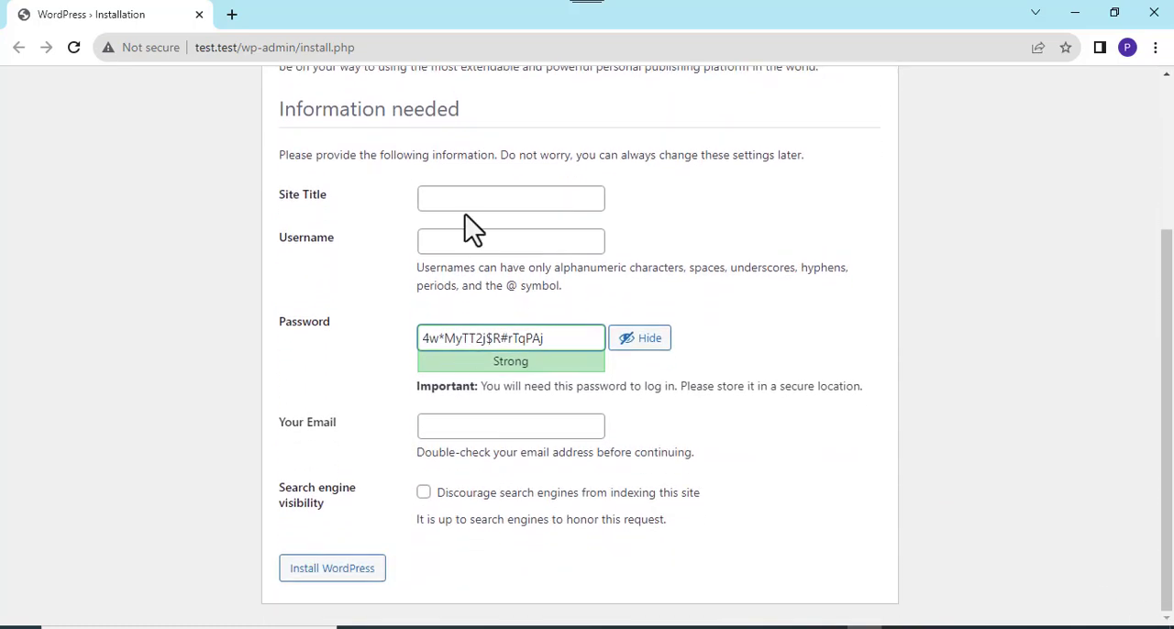
{"action": "left_click", "coordinate": [436, 200]}
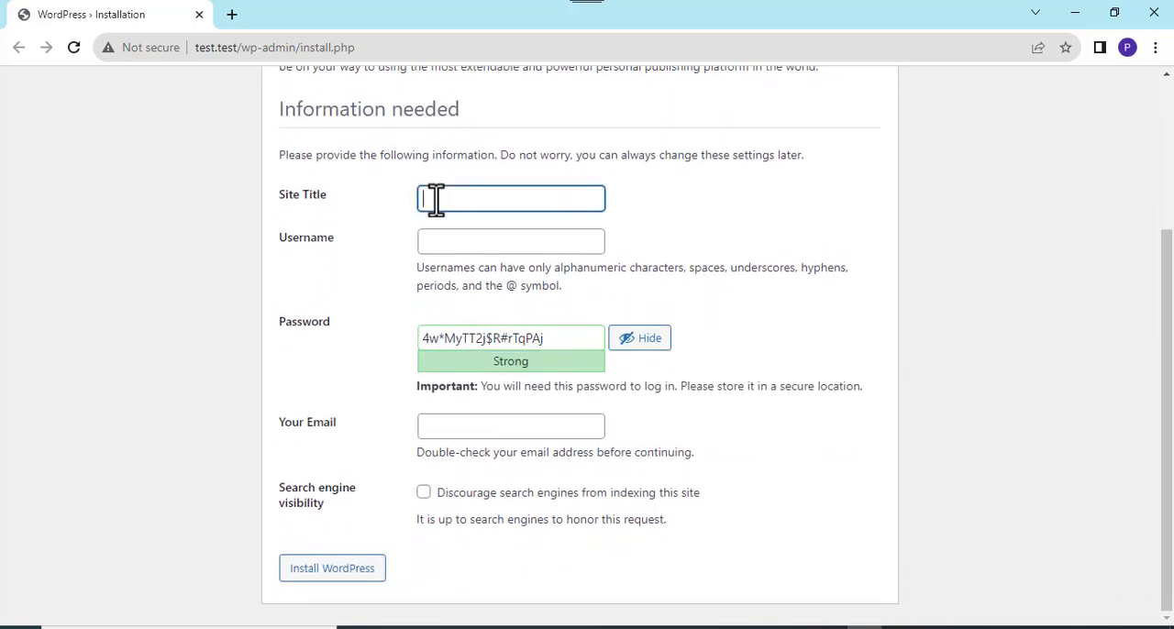
{"action": "type", "text": "test"}
{"action": "left_click", "coordinate": [430, 243]}
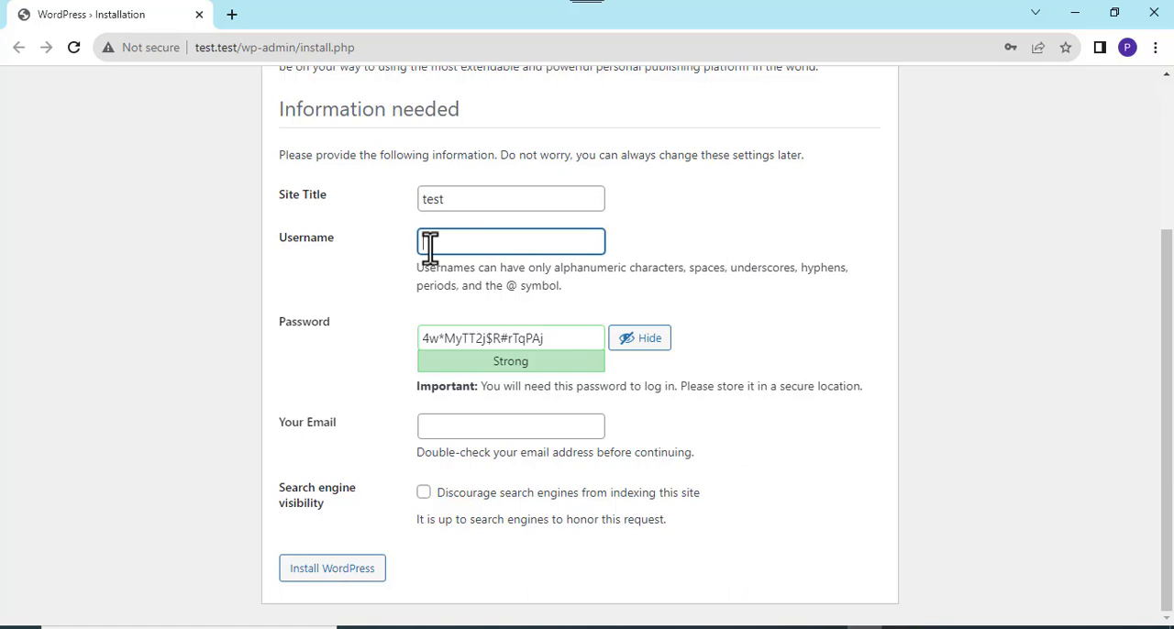
{"action": "type", "text": "admintest"}
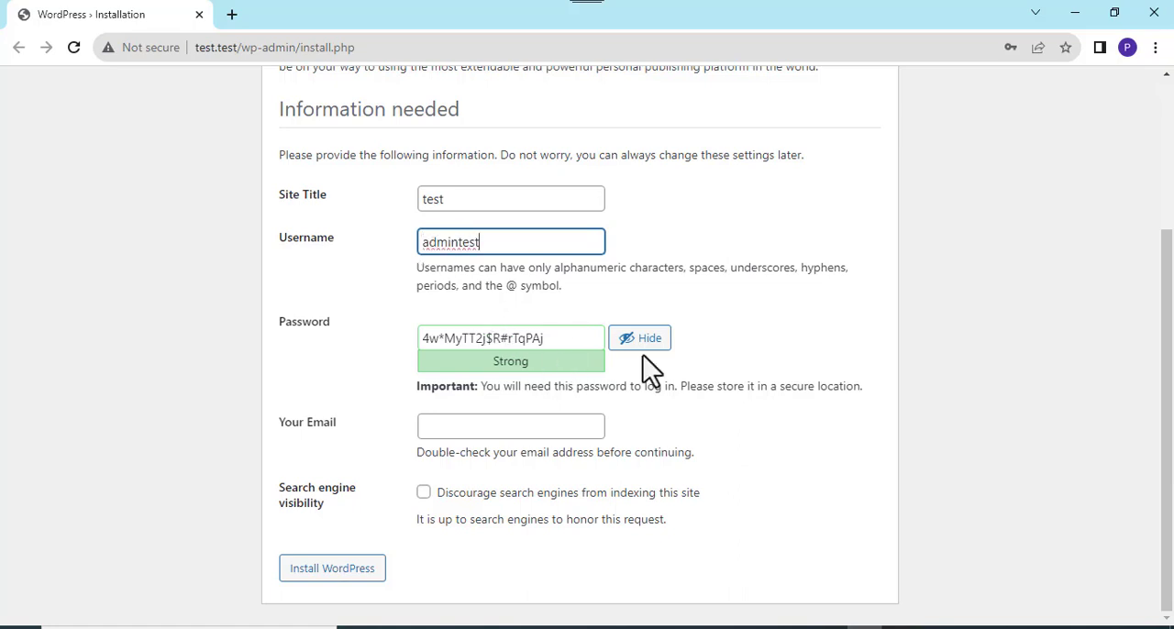
- Enter the administrator's email address, keep the generated password, and install WordPress
{"action": "left_click", "coordinate": [441, 431]}
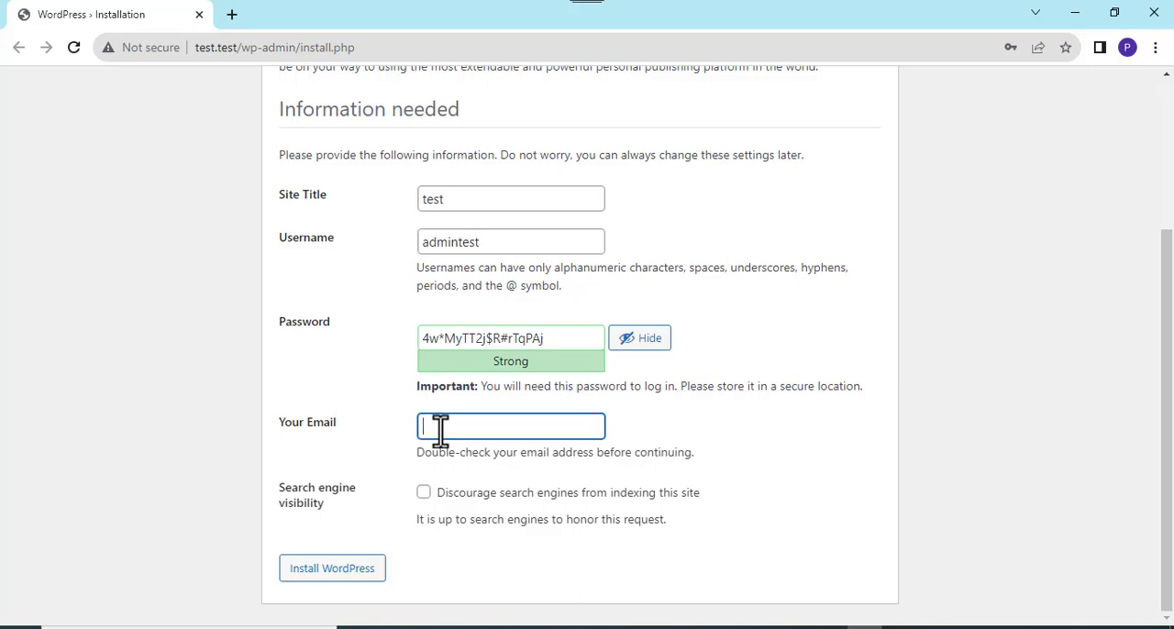
{"action": "left_click", "coordinate": [339, 575]}
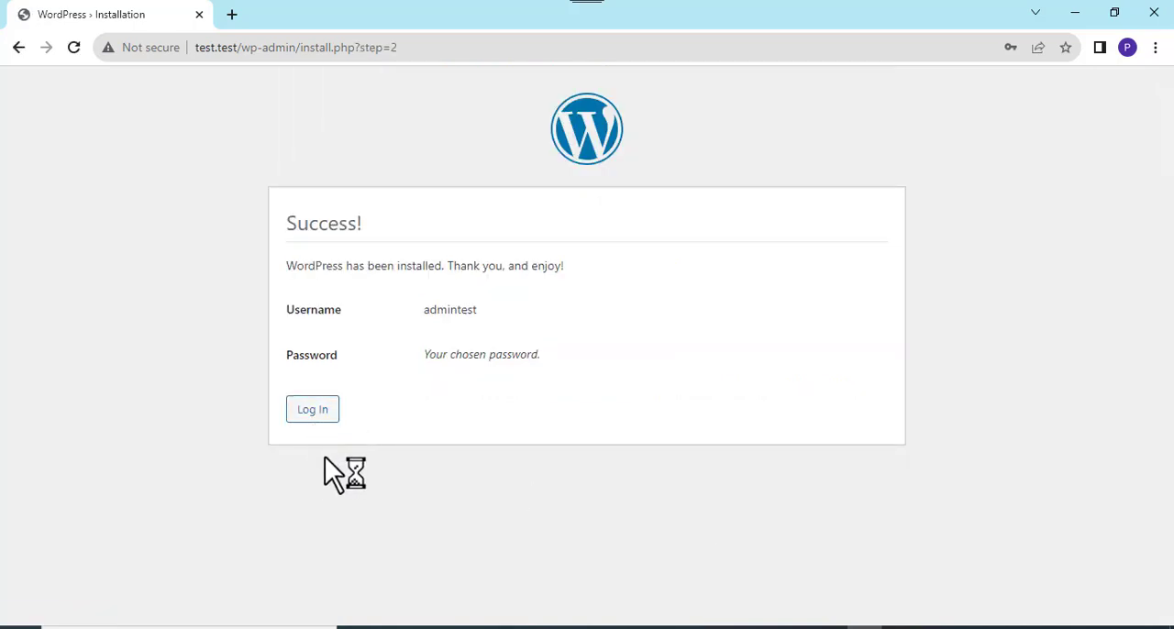
- Log in to the WordPress site as admintest, filling in the saved account password
{"action": "left_click", "coordinate": [313, 414]}
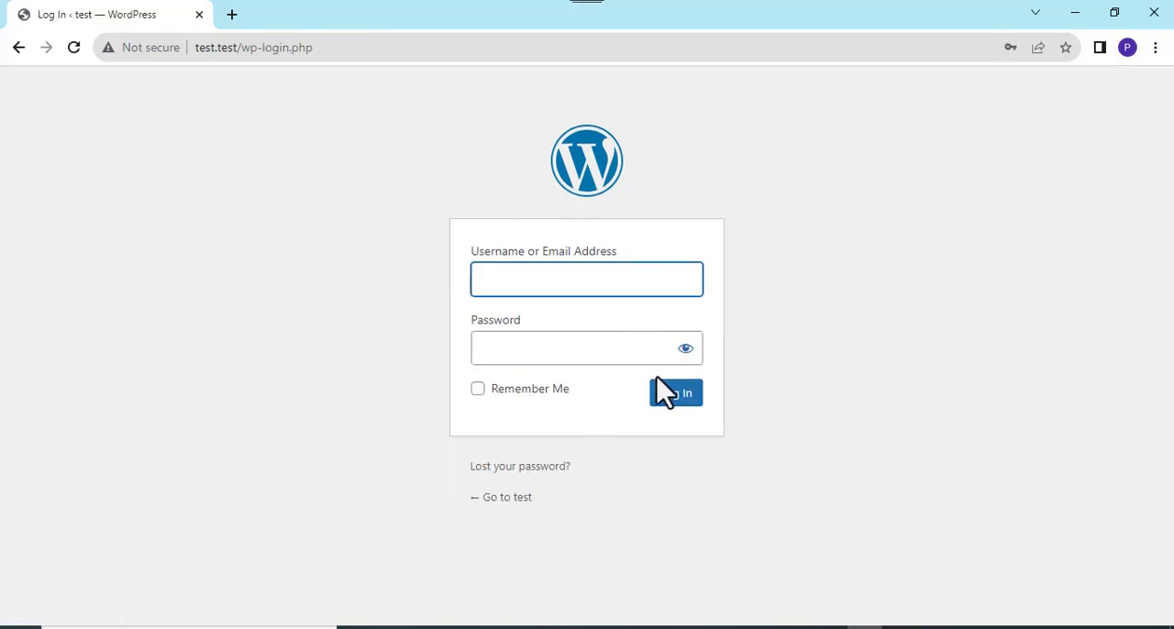
{"action": "left_click", "coordinate": [622, 356]}
{"action": "left_click", "coordinate": [623, 396]}
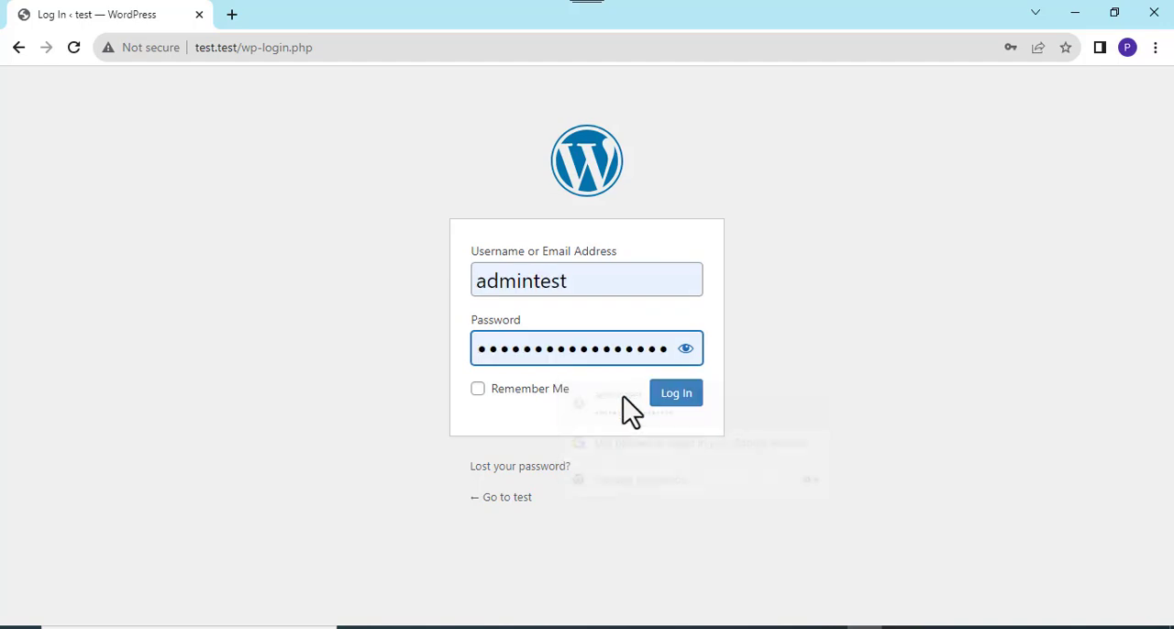
{"action": "left_click", "coordinate": [681, 396]}
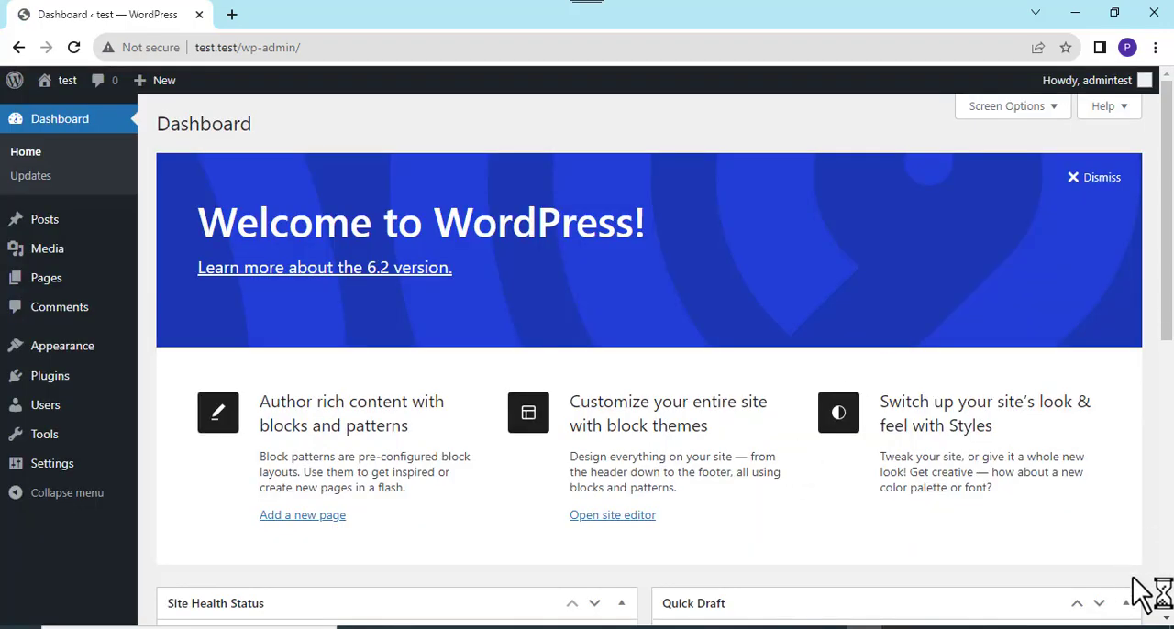
{"action": "left_click", "coordinate": [1167, 621]}
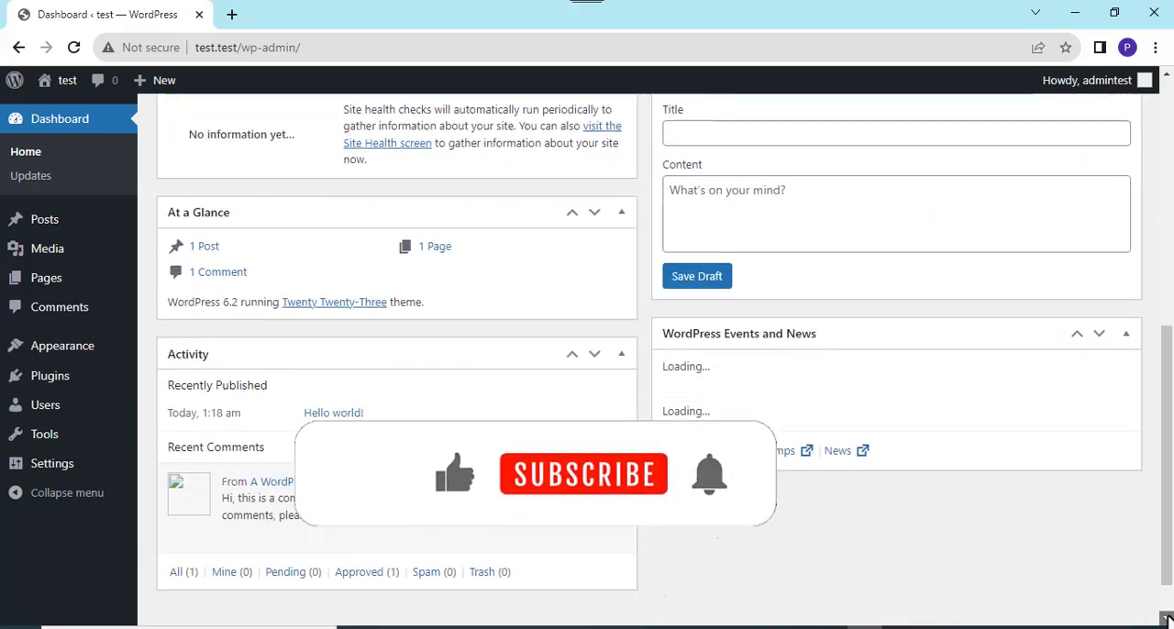
{"action": "left_click", "coordinate": [1162, 176]}
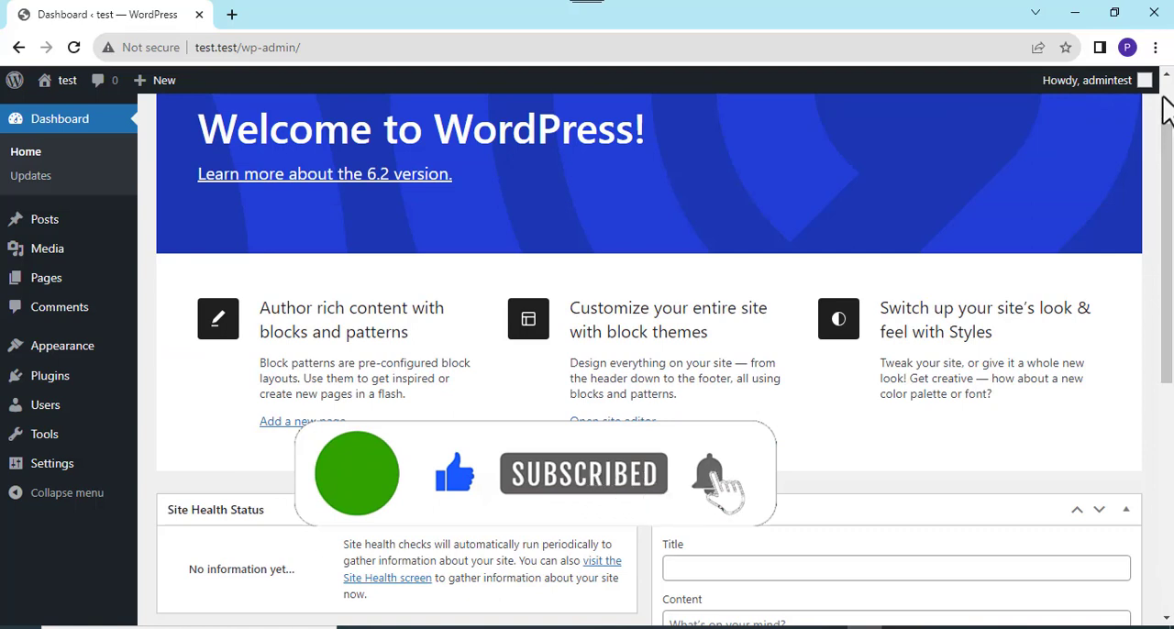
- Open the public front end of the test site in a new browser tab, switch to it and look over its home page
{"action": "left_click", "coordinate": [1165, 106]}
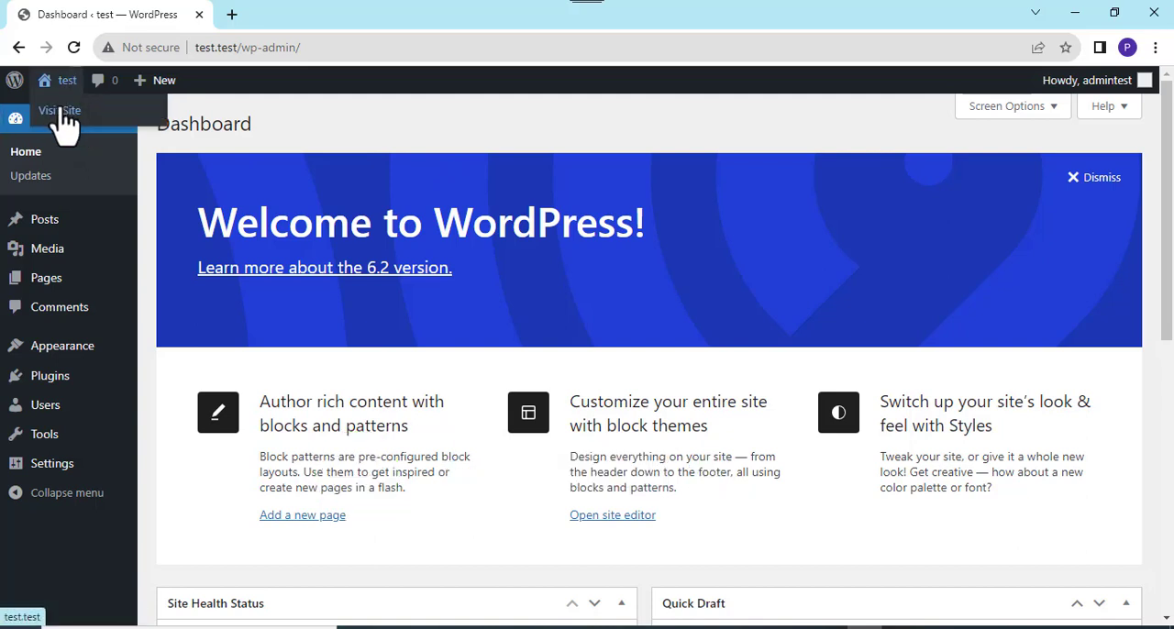
{"action": "right_click", "coordinate": [59, 110]}
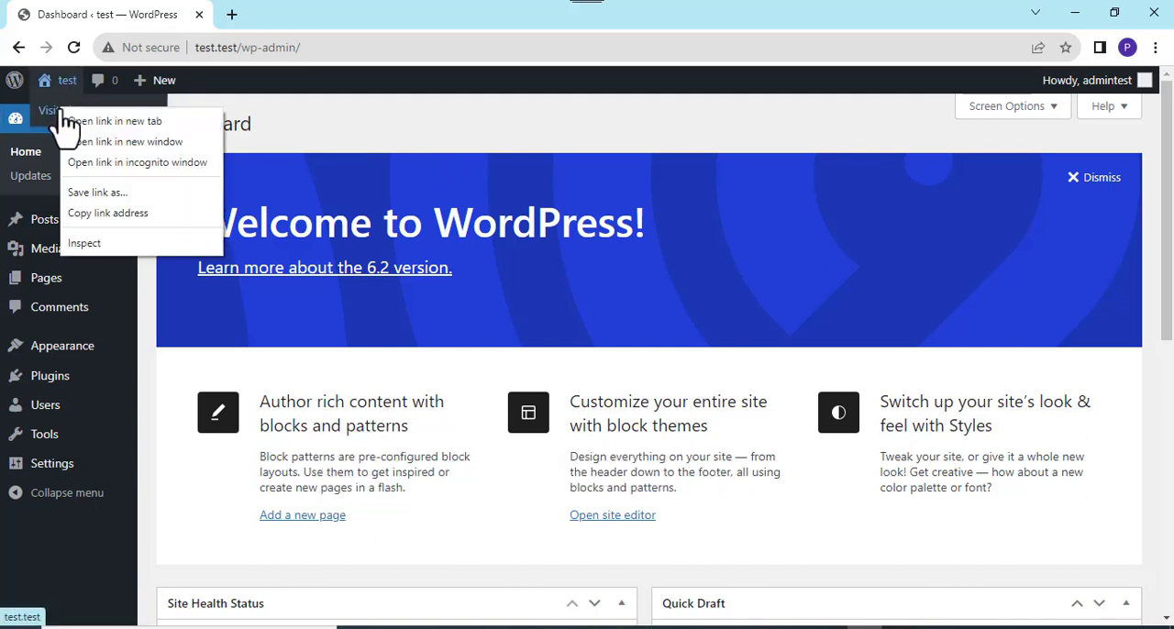
{"action": "left_click", "coordinate": [111, 121]}
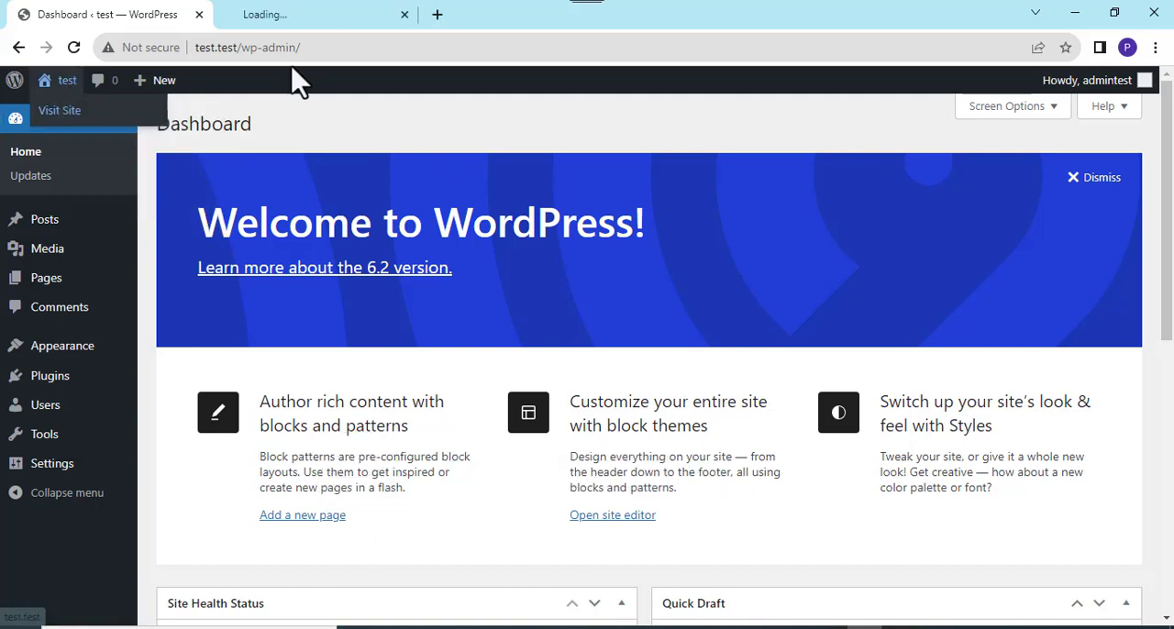
{"action": "left_click", "coordinate": [303, 17]}
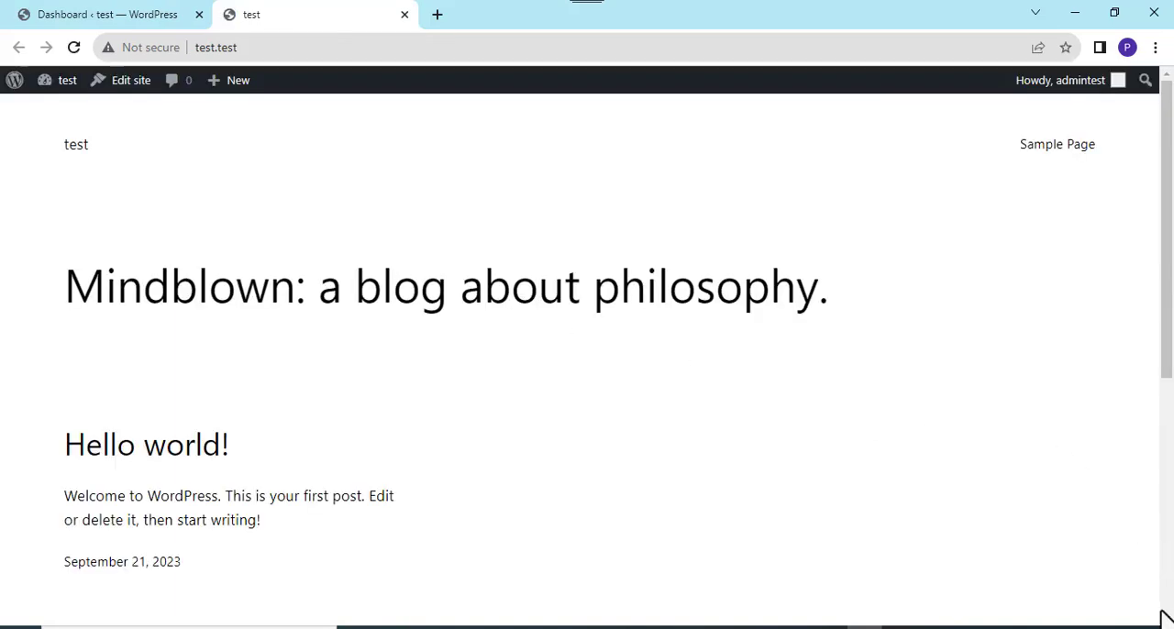
{"action": "scroll", "coordinate": [1162, 614], "scroll_direction": "down", "scroll_amount": 5}
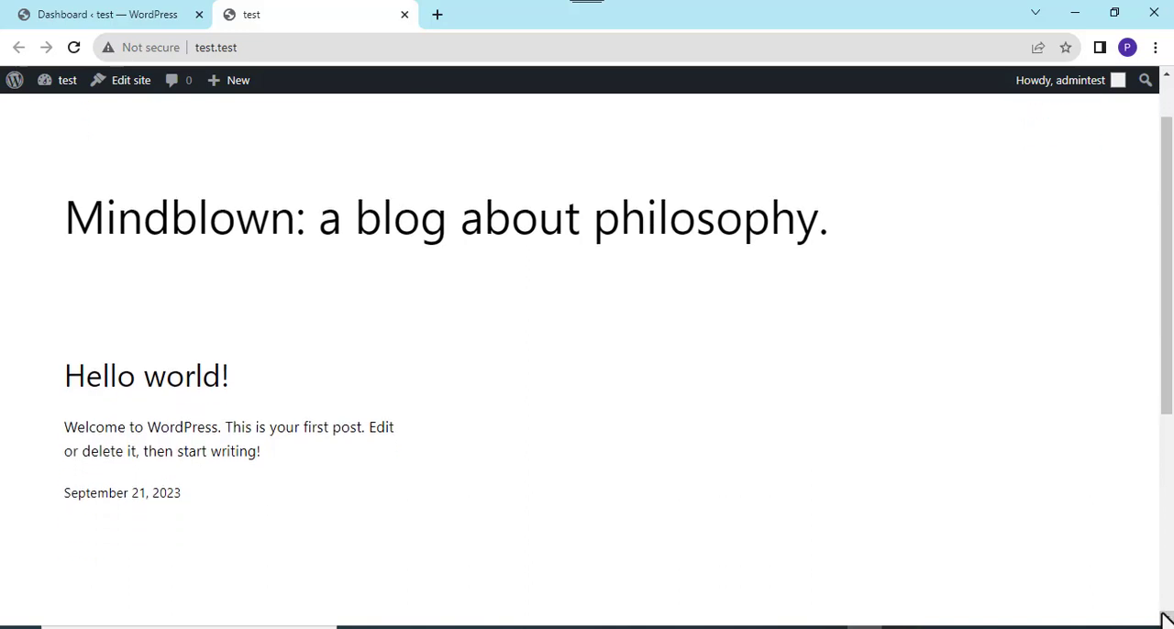
{"action": "left_click", "coordinate": [1167, 145]}
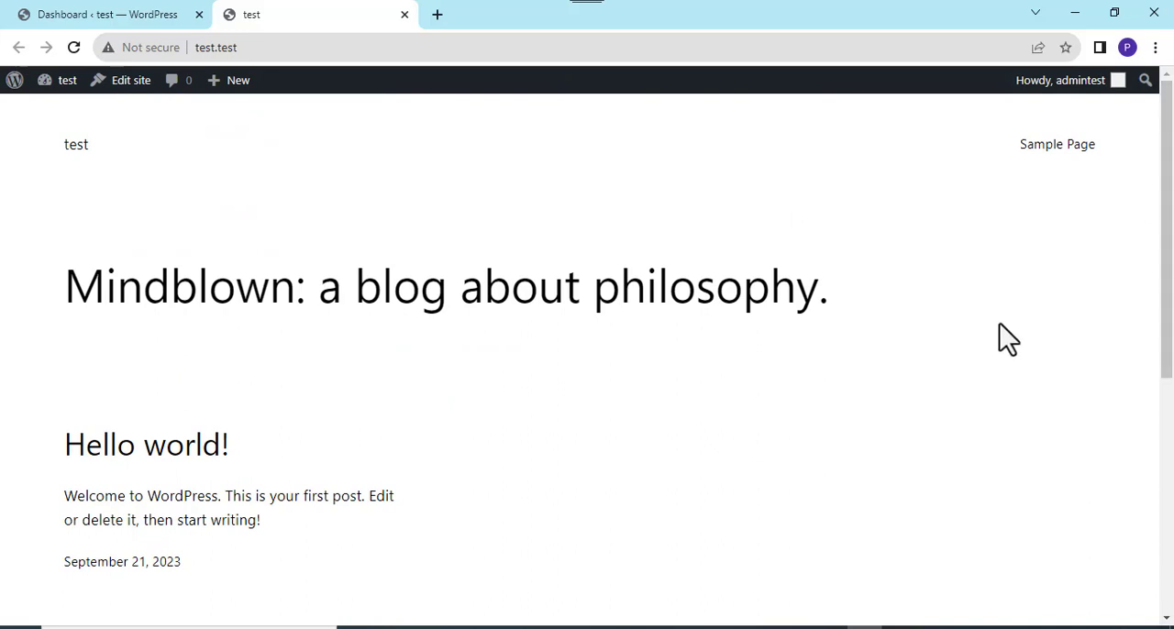